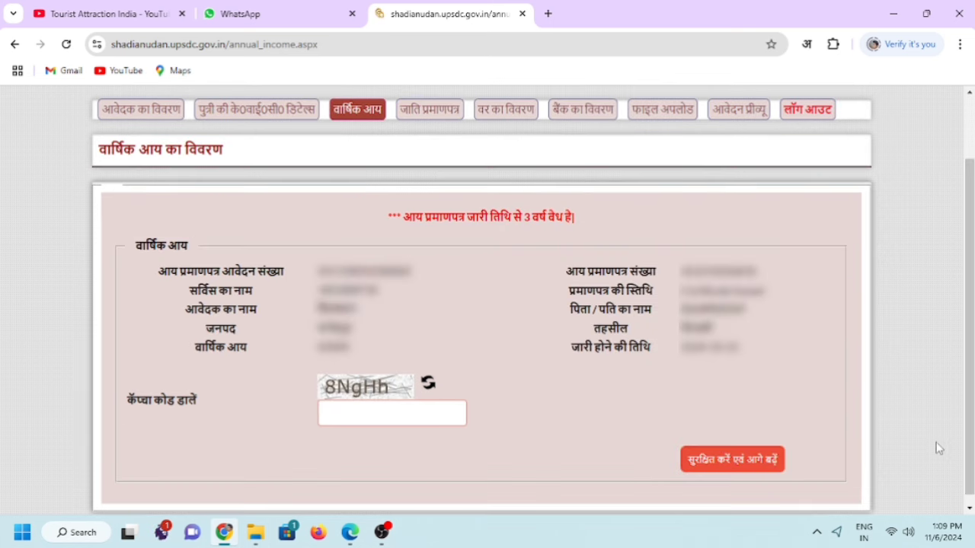
Enter the captcha and save the annual income details to reach the caste certificate form.
left_click(429, 417)
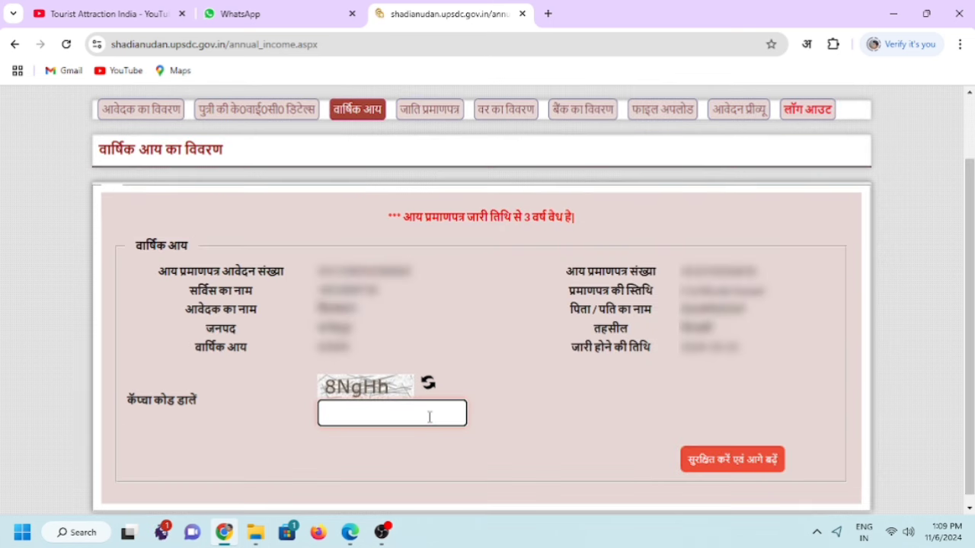
type("8NgHh")
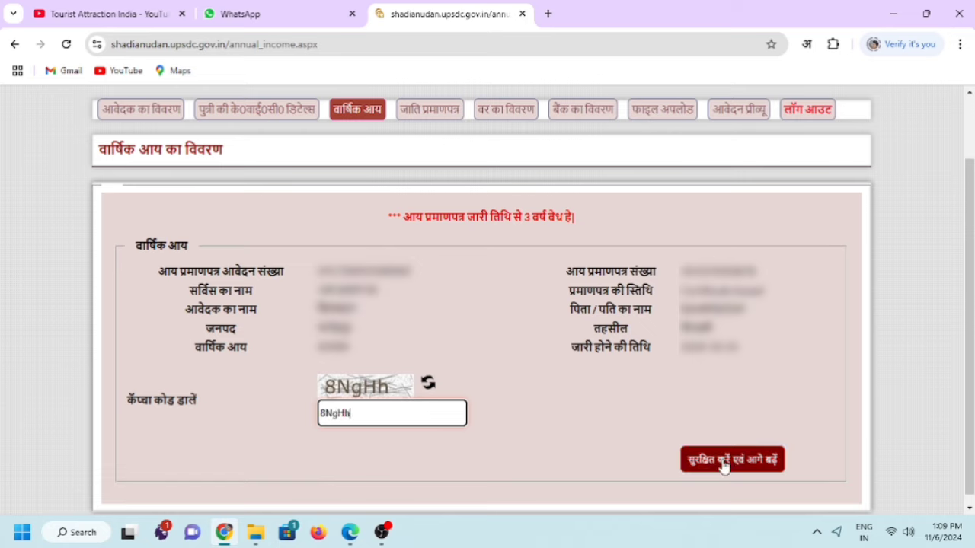
left_click(723, 463)
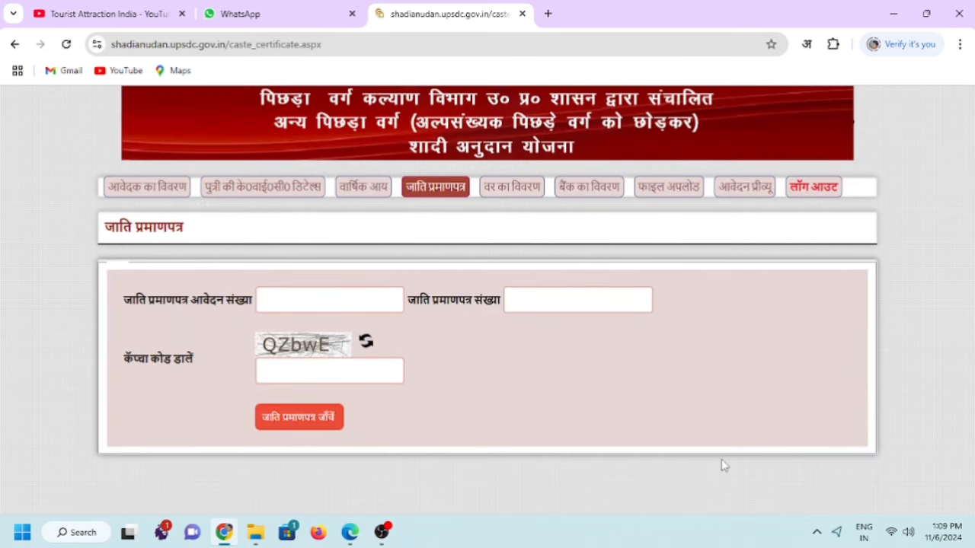
Enter the caste certificate application number and captcha, verify the certificate, then fill the new captcha.
left_click(345, 297)
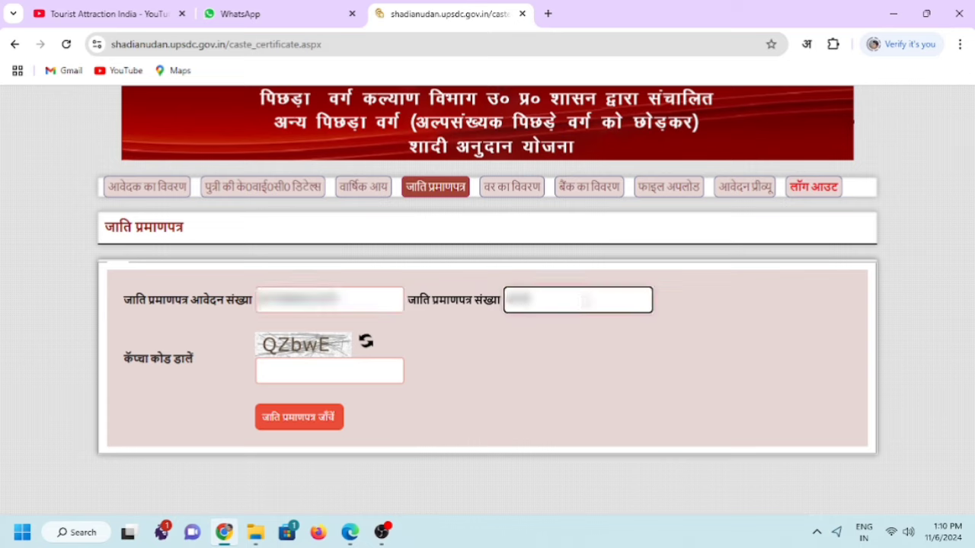
left_click(289, 370)
type("QZbwE")
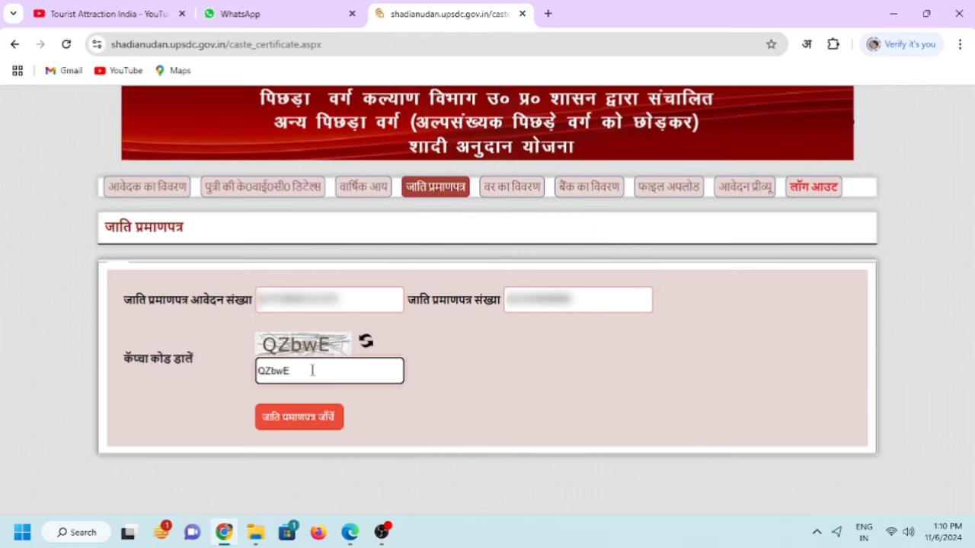
left_click(305, 426)
left_click(414, 410)
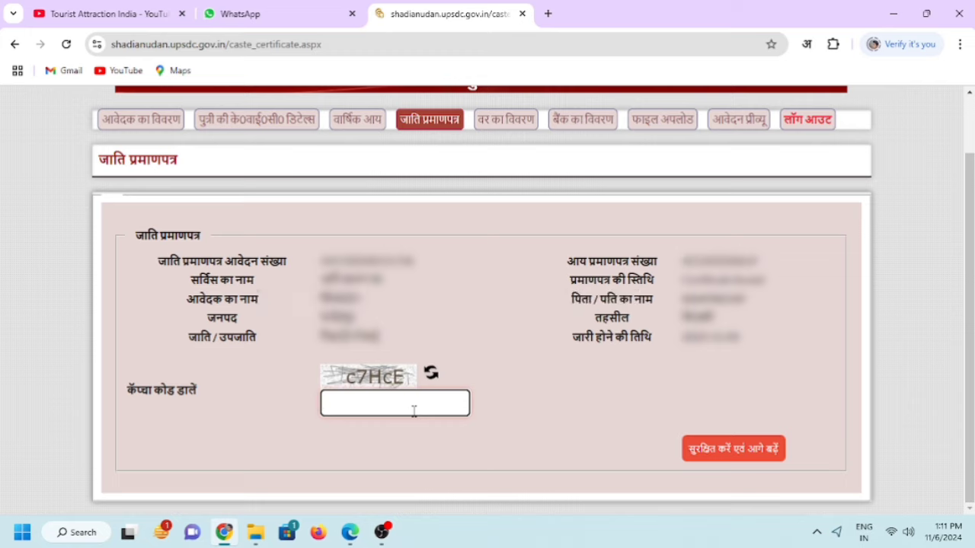
type("c7HcE")
Save the caste certificate details and set the marriage date to 10 August 2024.
left_click(711, 457)
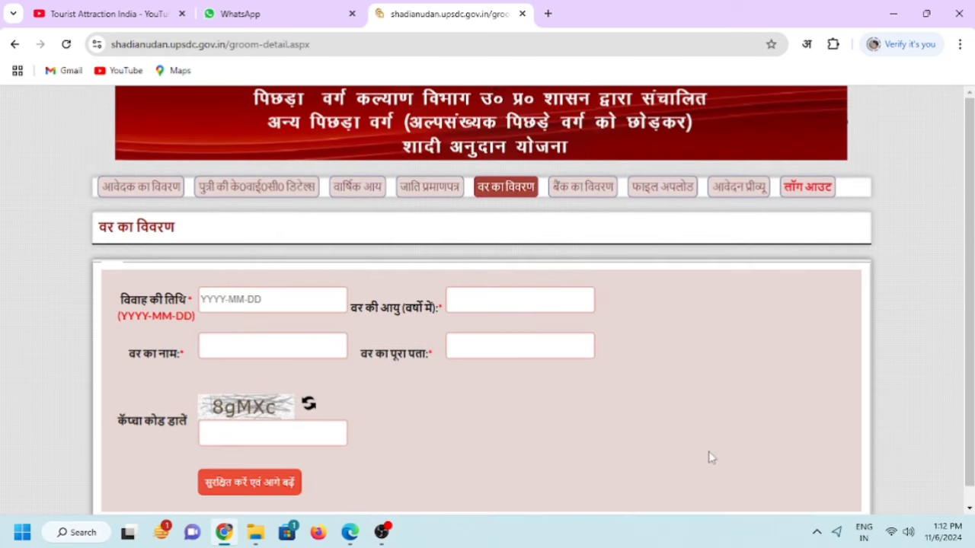
left_click(268, 300)
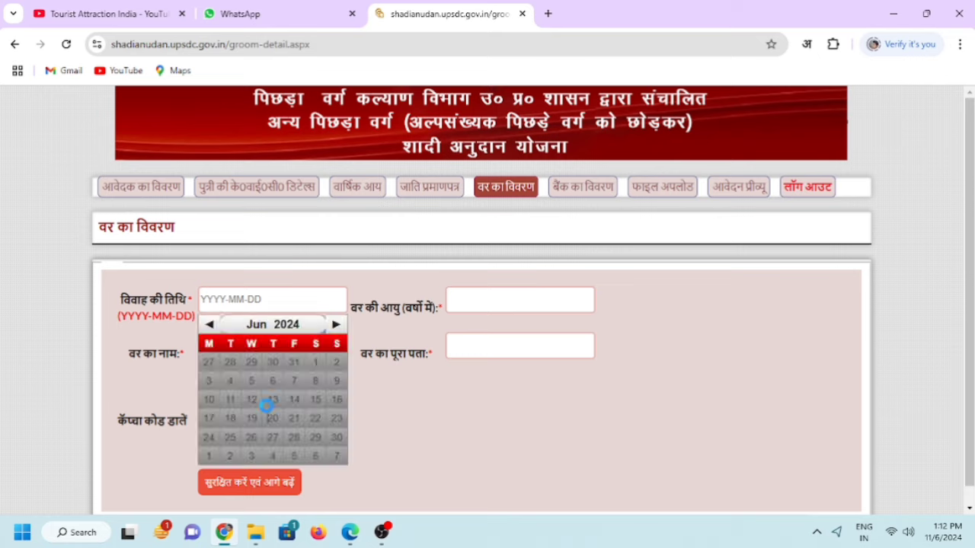
left_click(335, 326)
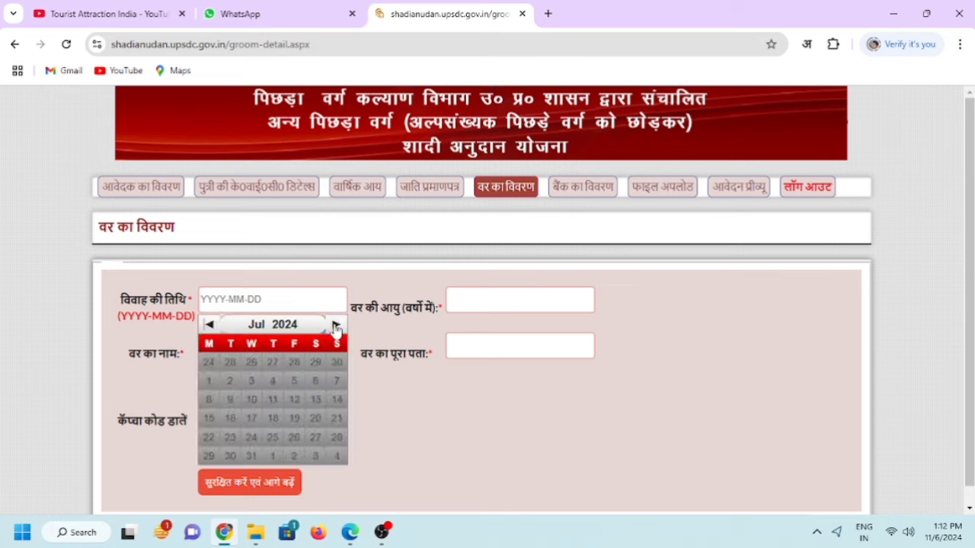
left_click(336, 326)
left_click(336, 326)
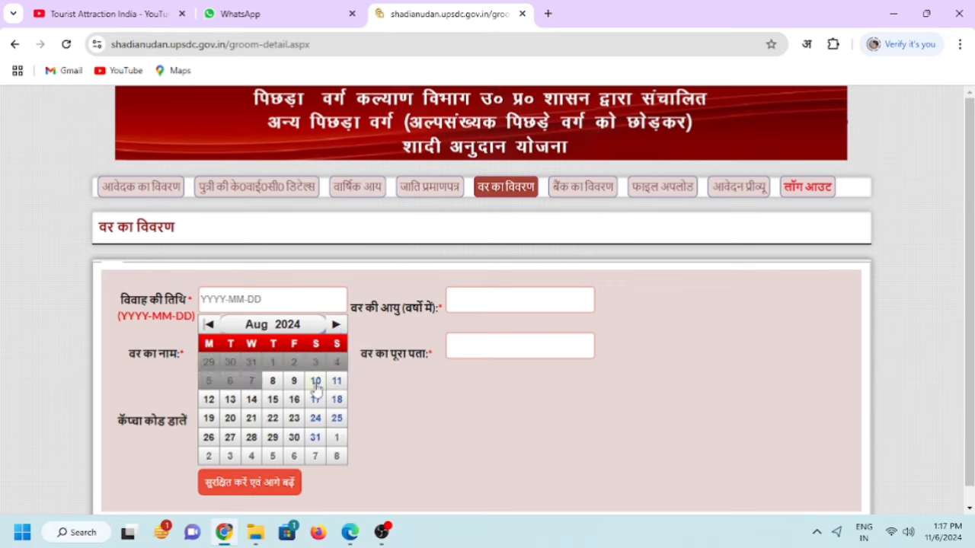
left_click(316, 381)
Enter groom's age 29, name and address, fill the captcha, and save the groom details.
left_click(485, 299)
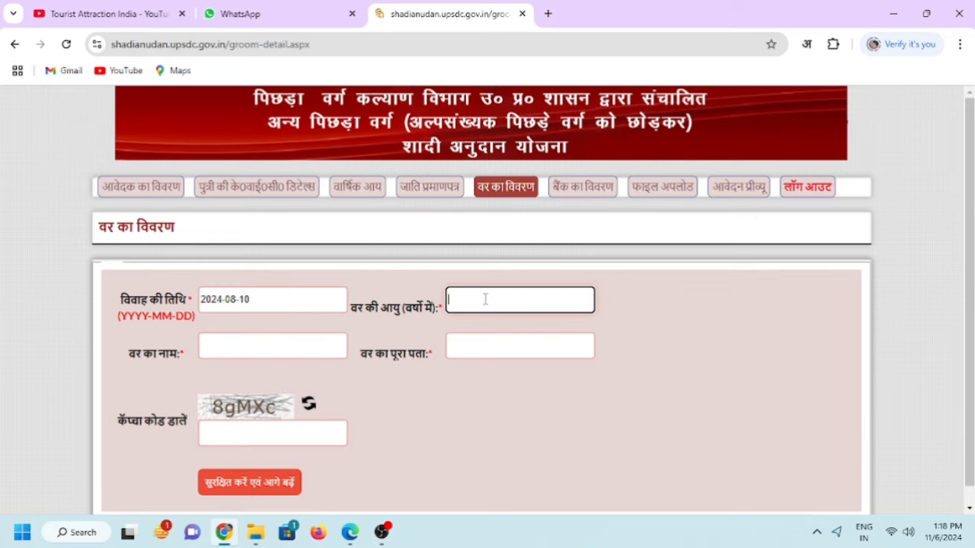
type("29")
left_click(276, 349)
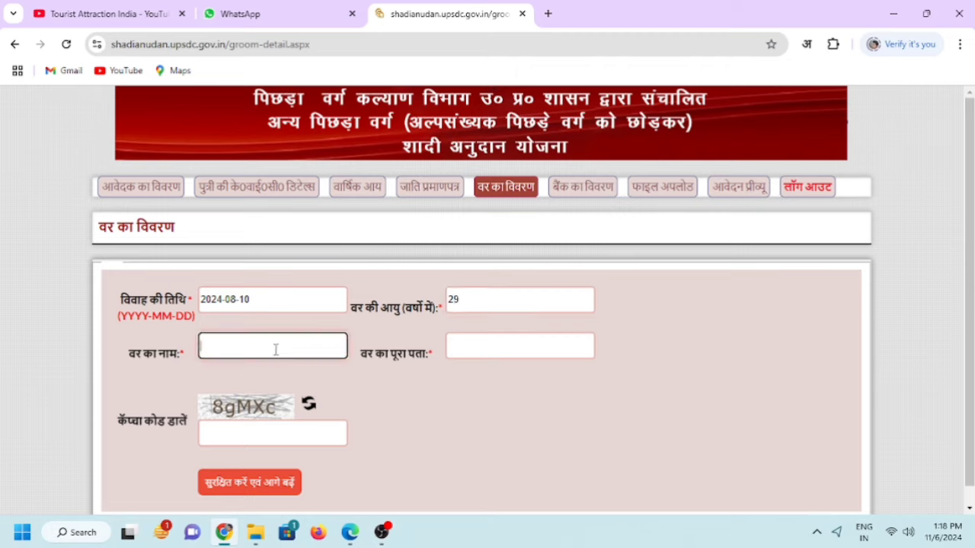
type("Dil")
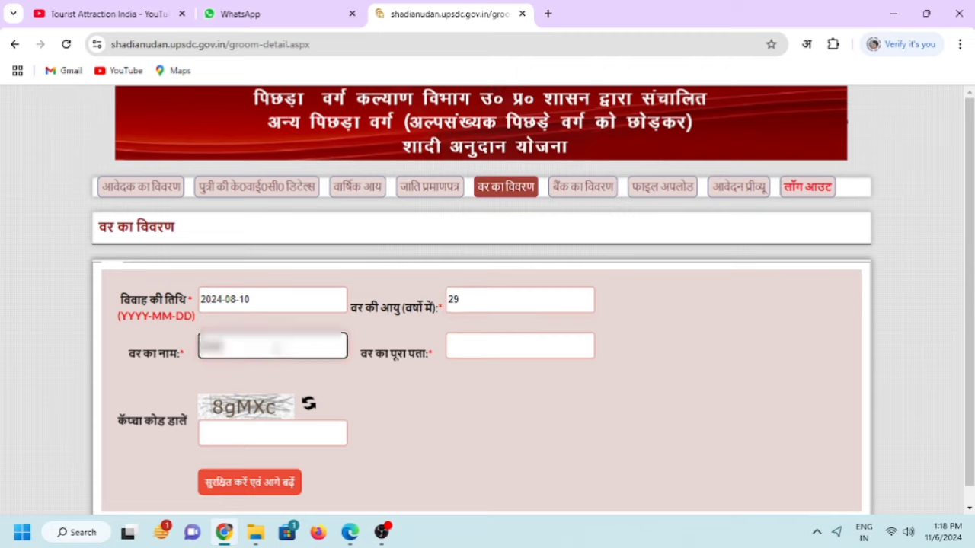
type("pak")
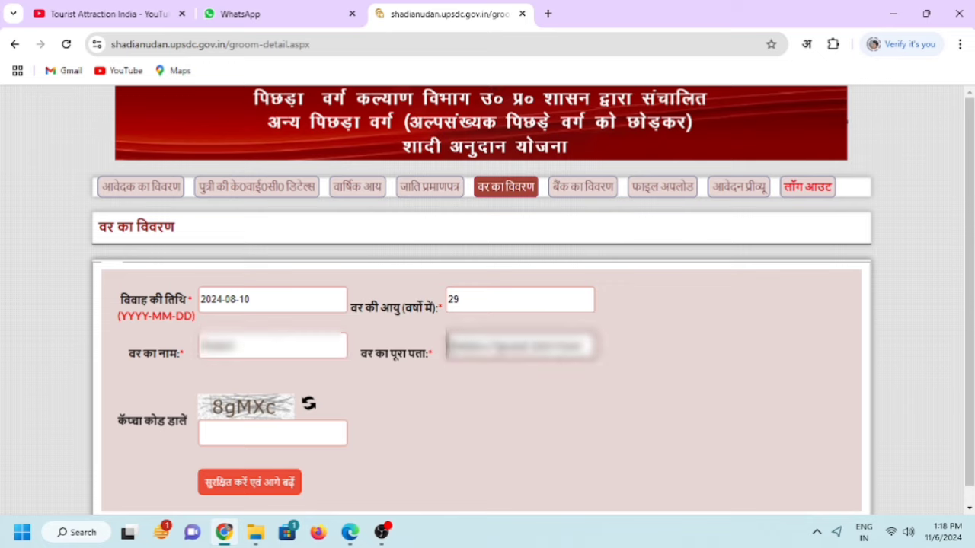
type("UP")
left_click(319, 433)
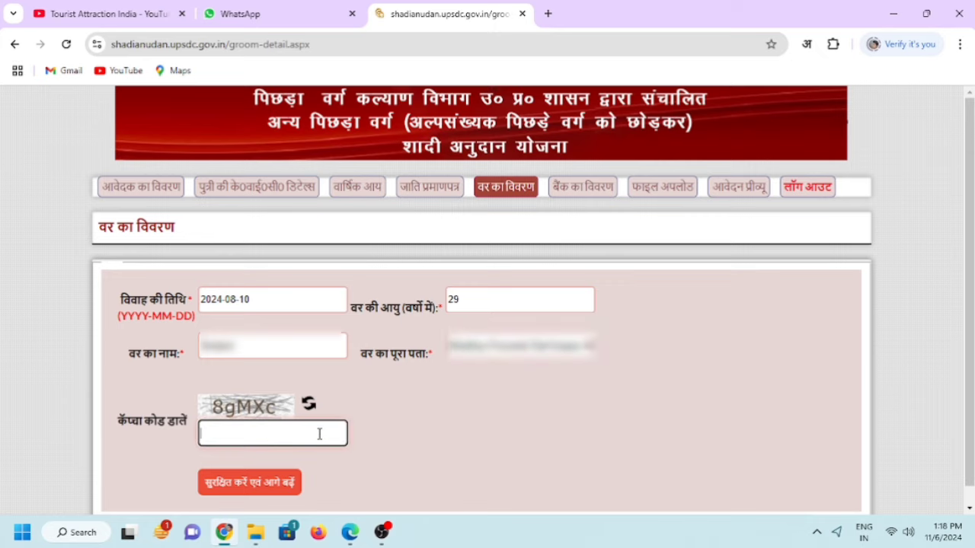
type("8gMXc")
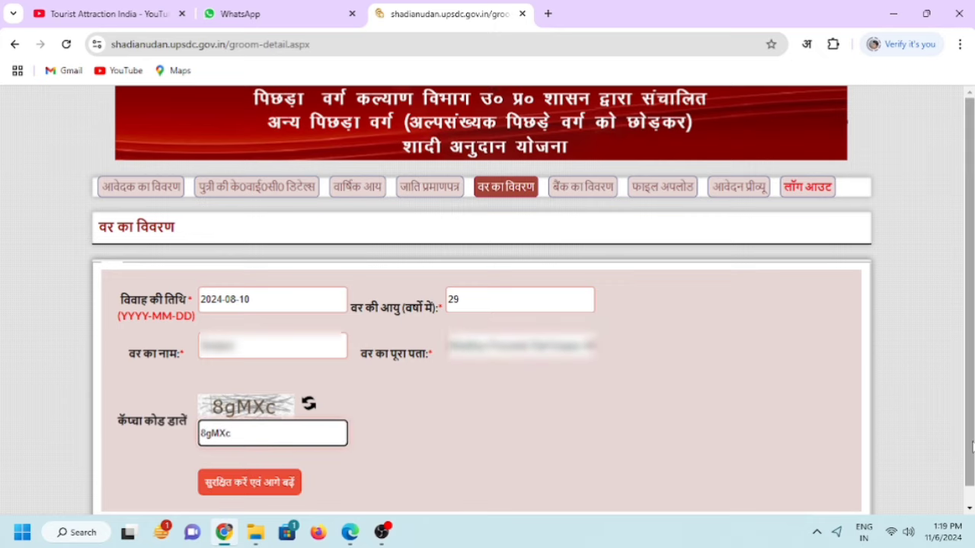
left_click_drag(972, 443, 971, 460)
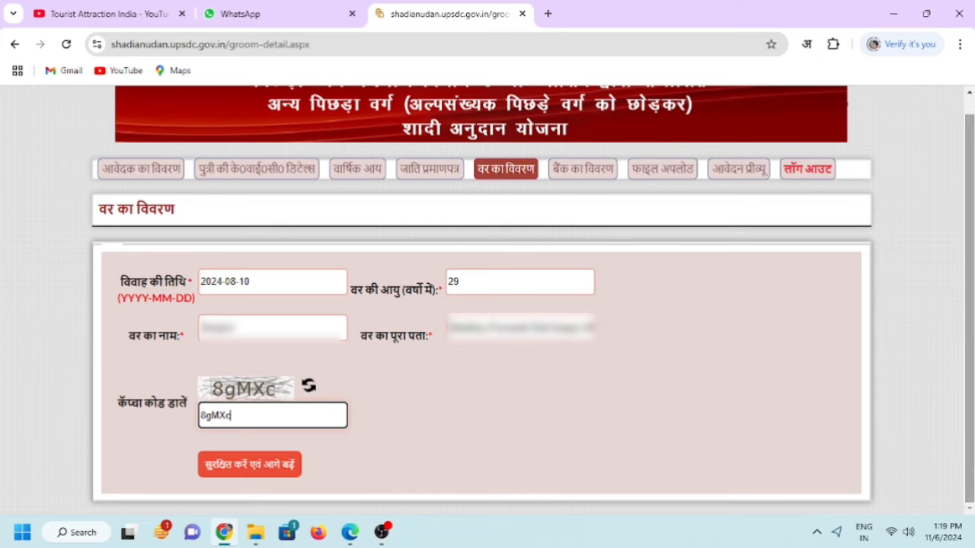
left_click(276, 466)
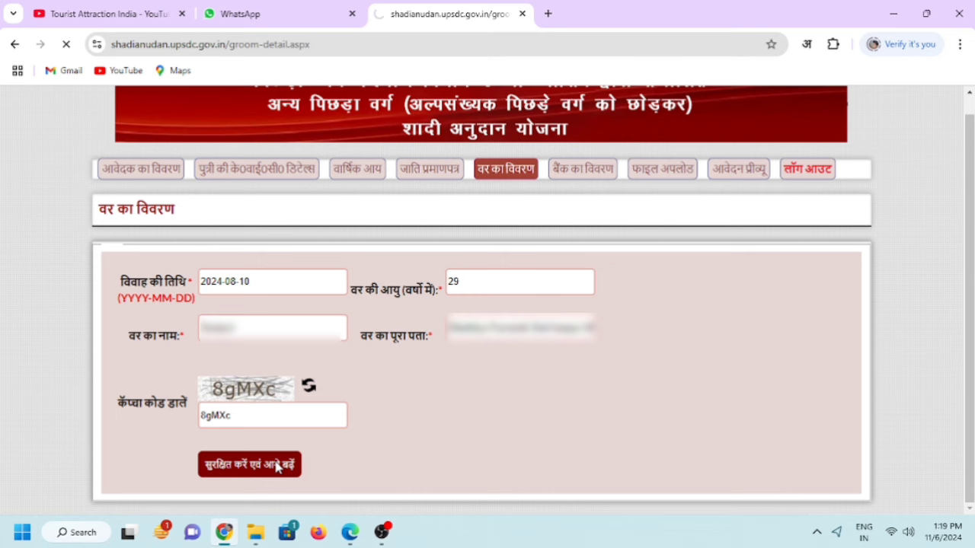
Select BARODA U.P. BANK, the SHAHJAHANPUR branch and IFSC code BARB0BUPGBX.
left_click(303, 301)
left_click(313, 225)
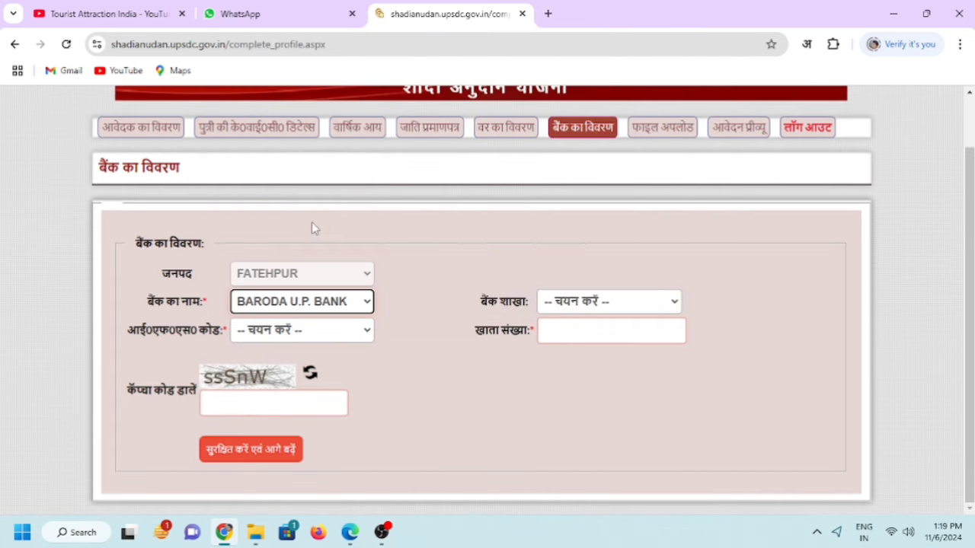
left_click(594, 302)
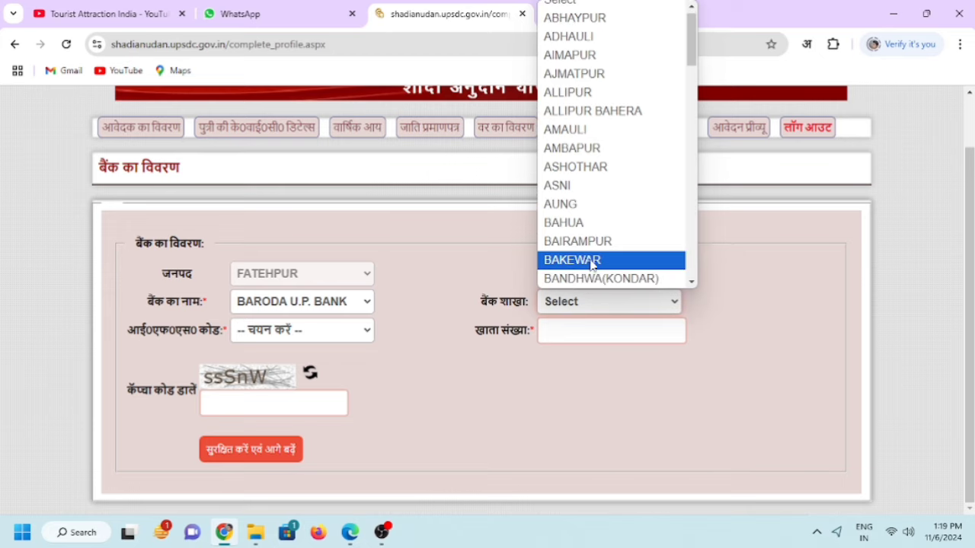
type("shahj")
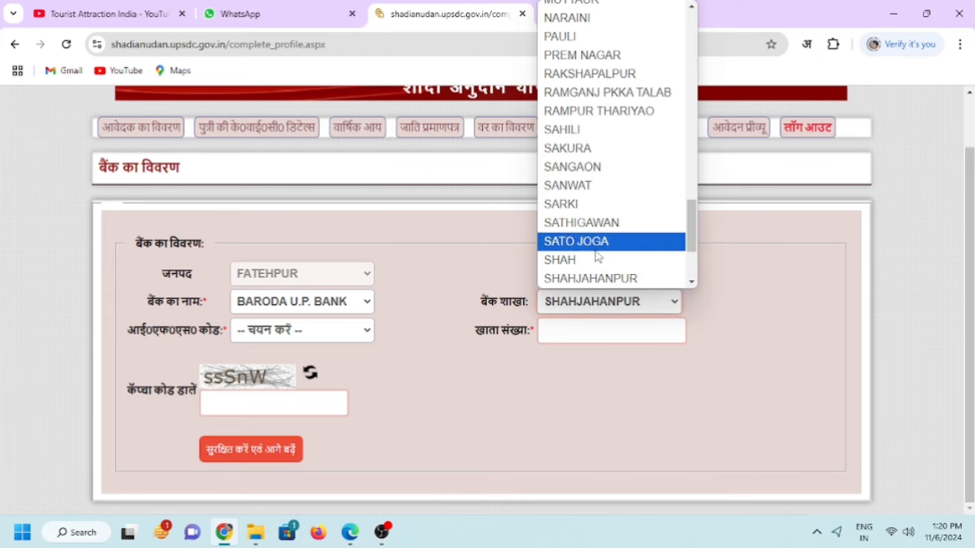
left_click(598, 280)
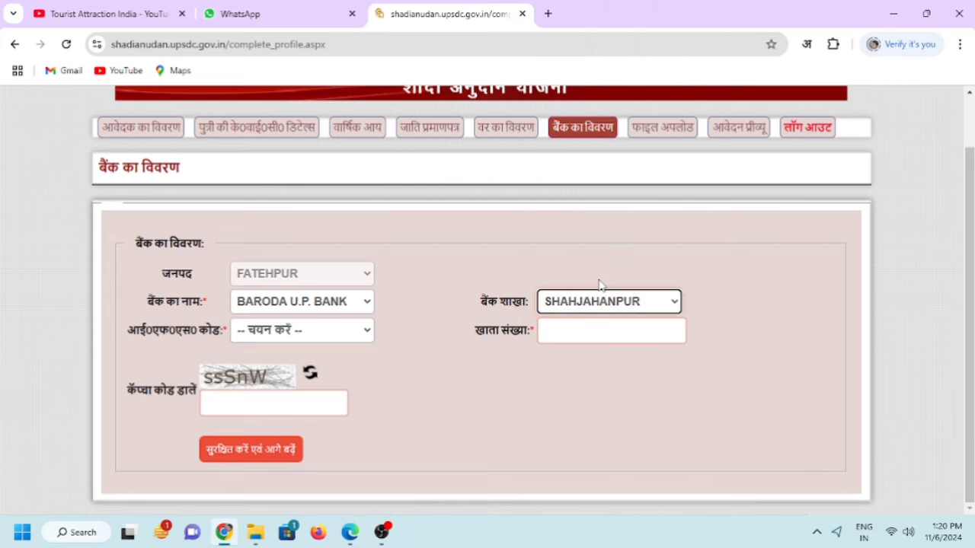
left_click(328, 335)
left_click(313, 370)
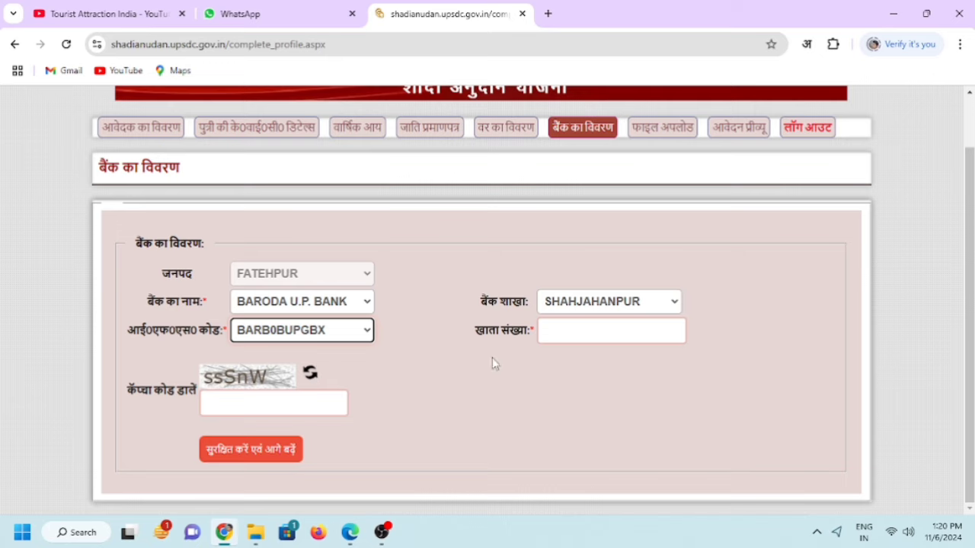
Paste the bank account number, enter the captcha and save the bank details.
left_click(559, 337)
key("ctrl+v")
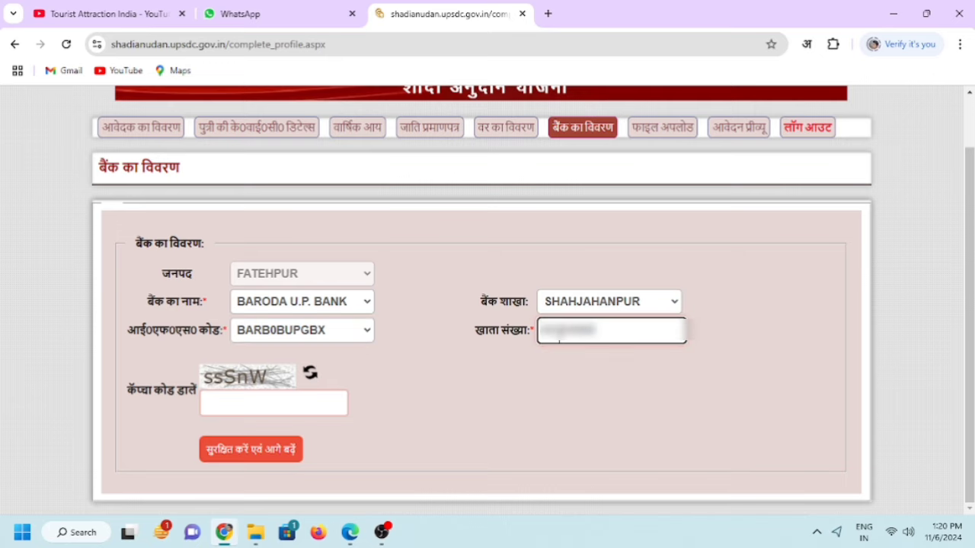
type("0000")
left_click(310, 404)
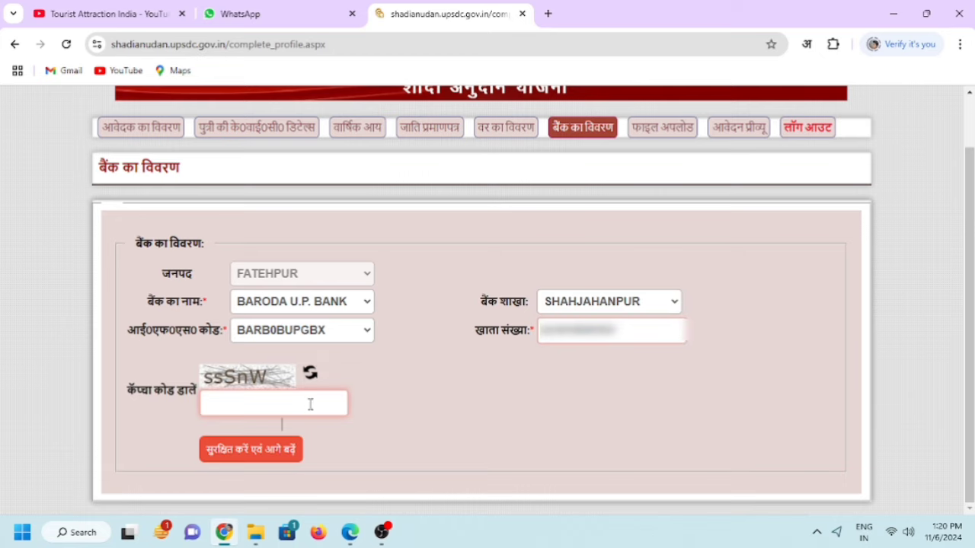
type("ssSnW")
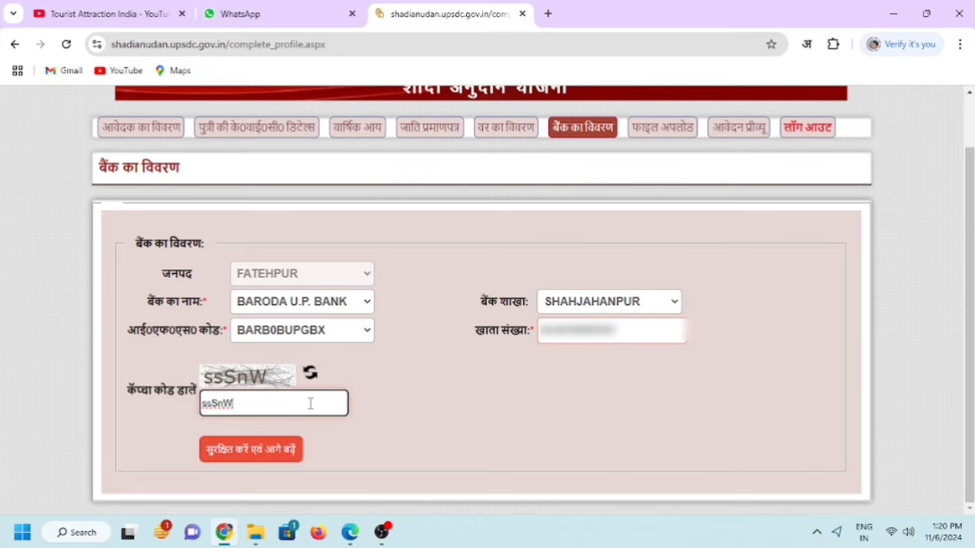
left_click(268, 460)
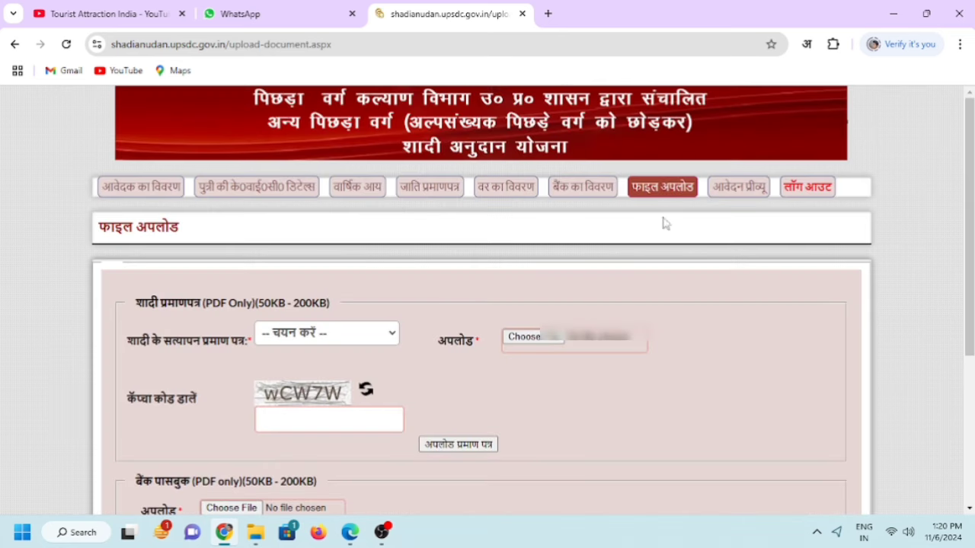
Choose marriage card (शादी का कार्ड) as the marriage proof document type.
scroll(339, 252, "down", 1)
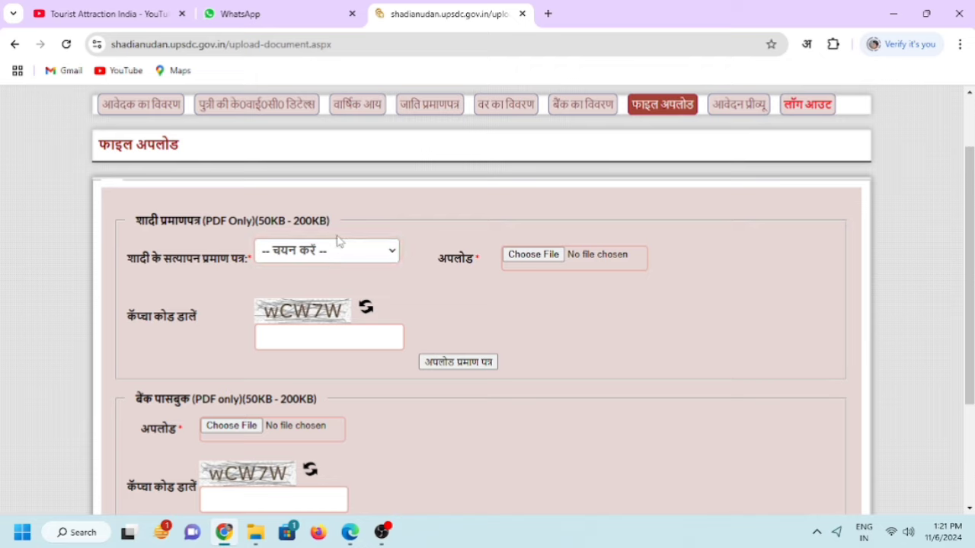
left_click(346, 253)
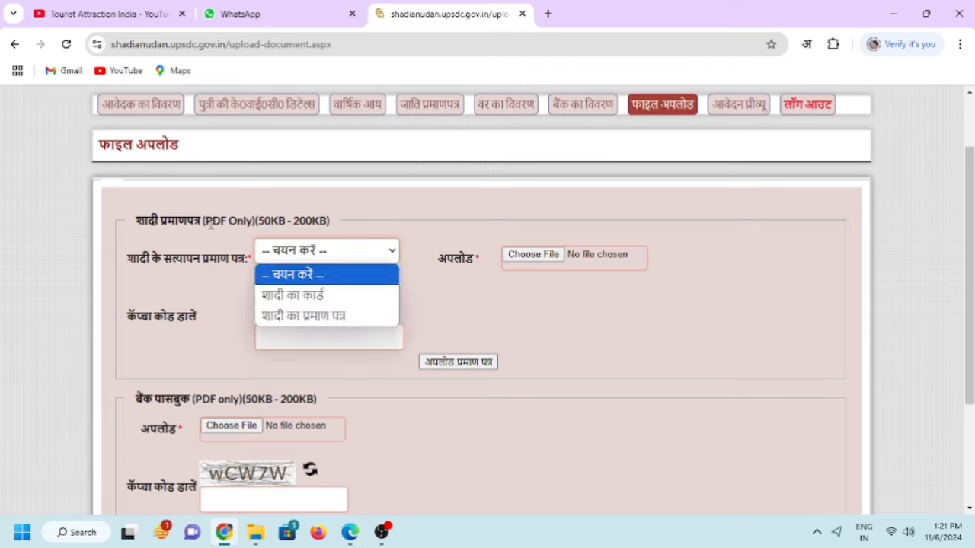
left_click_drag(203, 221, 331, 221)
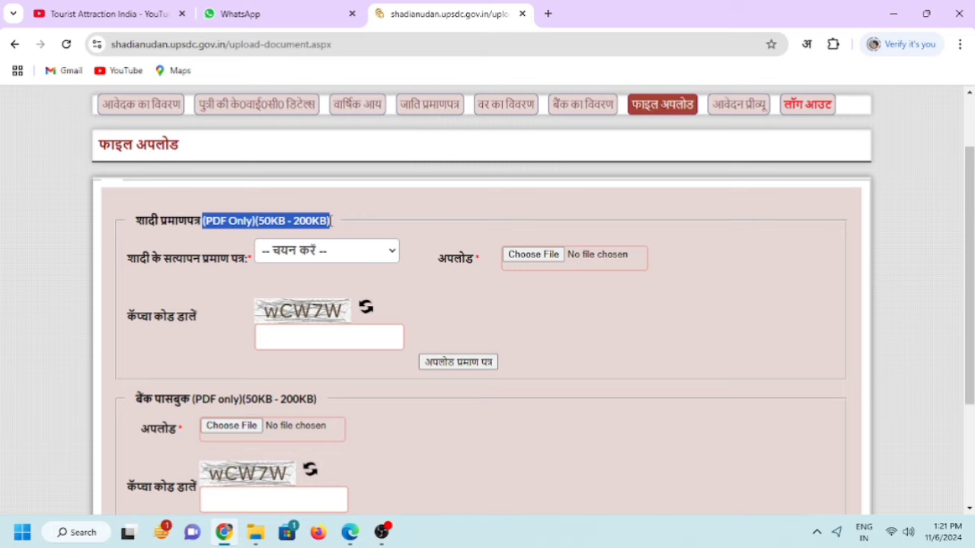
left_click(333, 227)
left_click(331, 251)
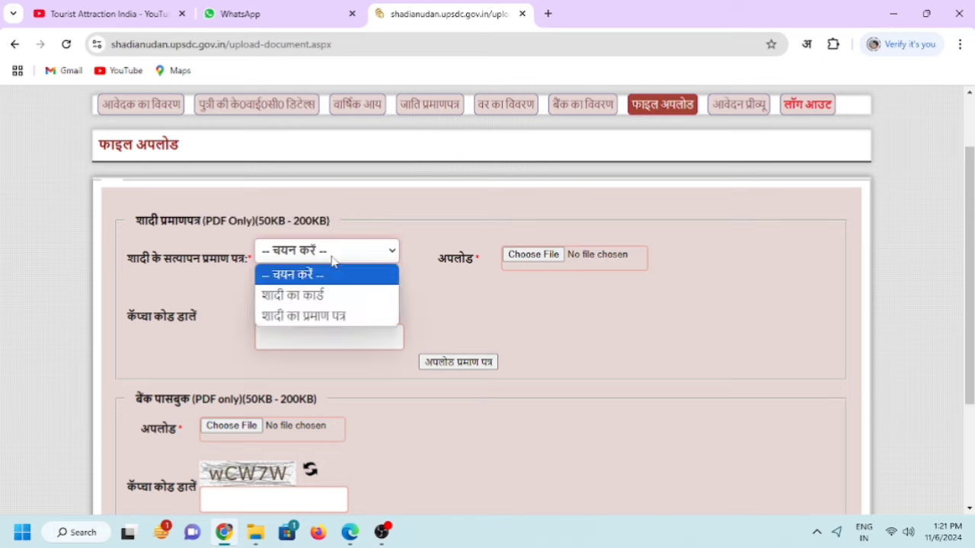
left_click(317, 296)
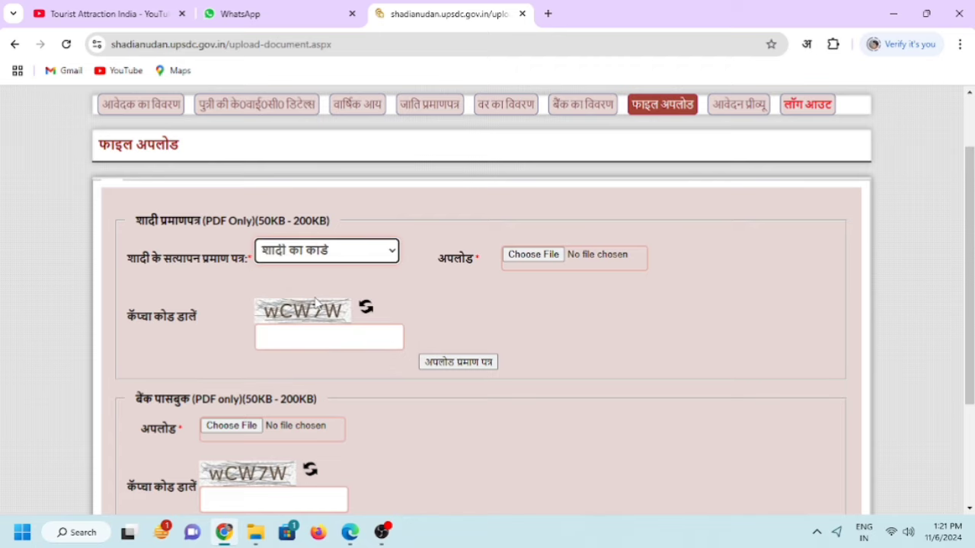
Upload Shadicard2.pdf as the marriage card and check the file-saved confirmation message.
left_click(537, 257)
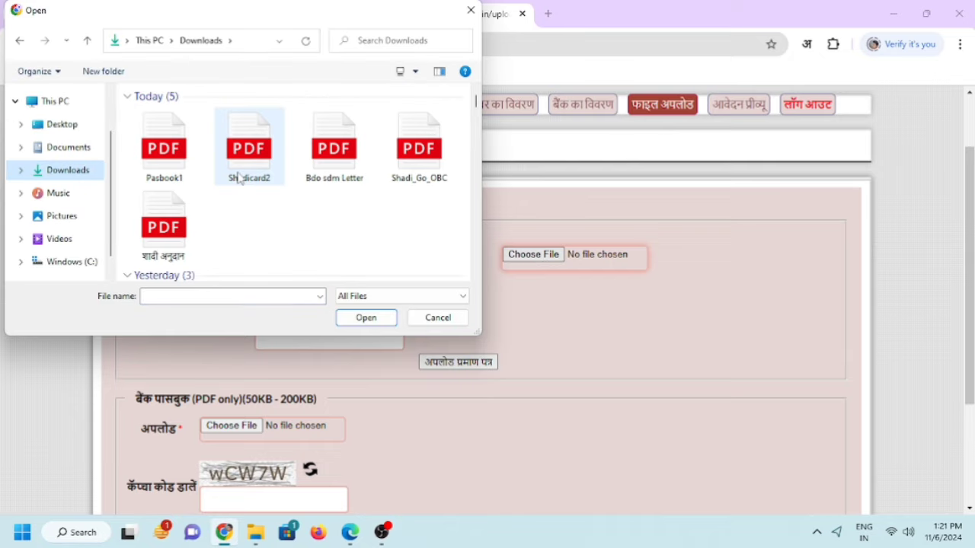
left_click(237, 178)
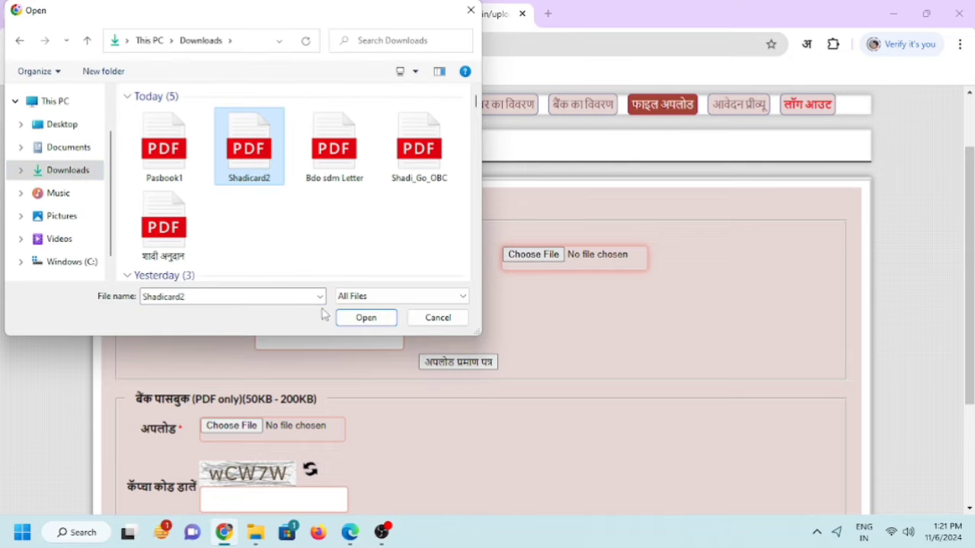
left_click(377, 320)
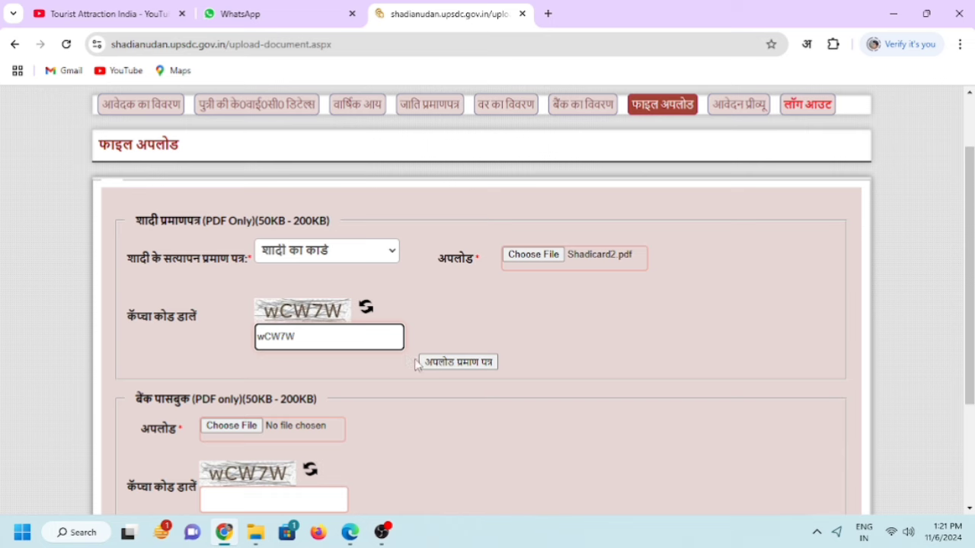
left_click(453, 364)
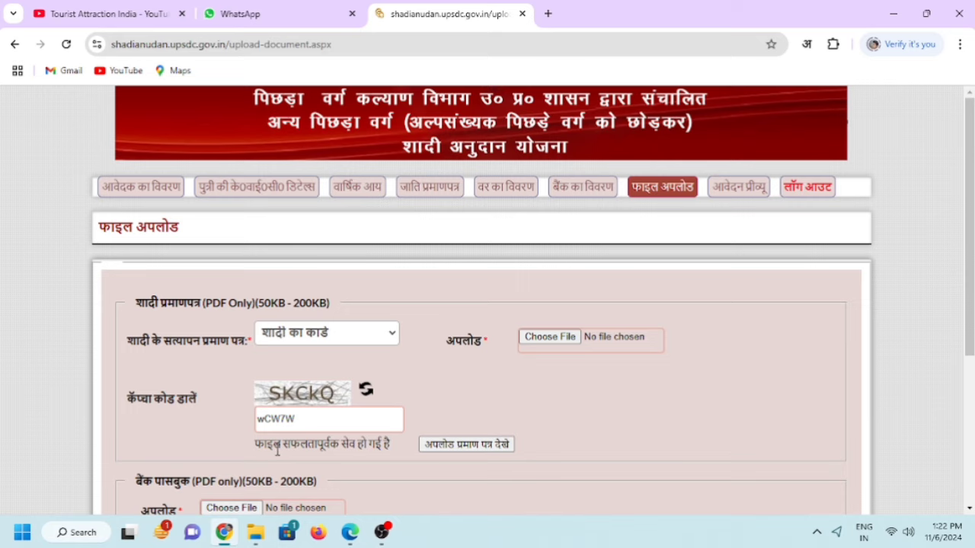
left_click_drag(256, 444, 390, 449)
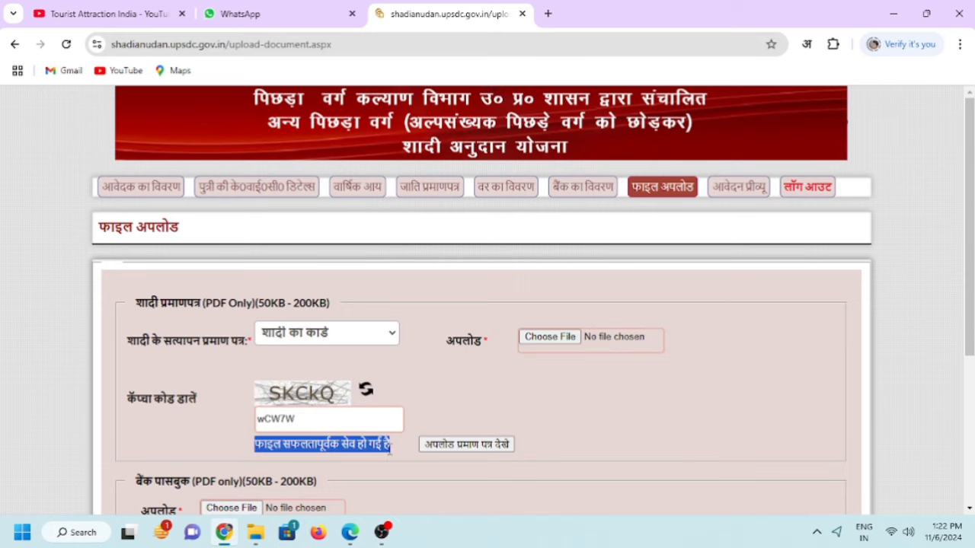
left_click(642, 442)
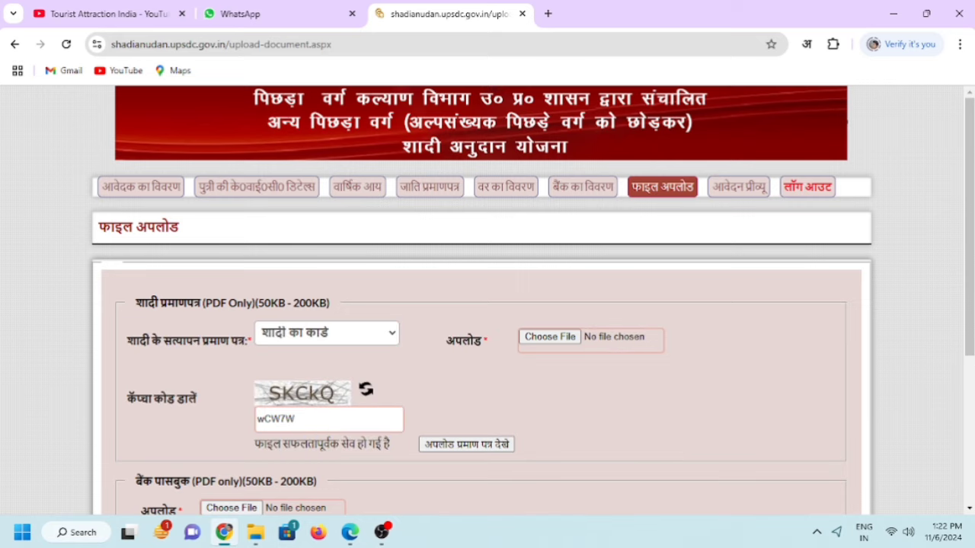
Upload Pasbook1.pdf as the bank passbook with its captcha via अपलोड पासबुक.
scroll(968, 304, "down", 2)
scroll(487, 305, "down", 3)
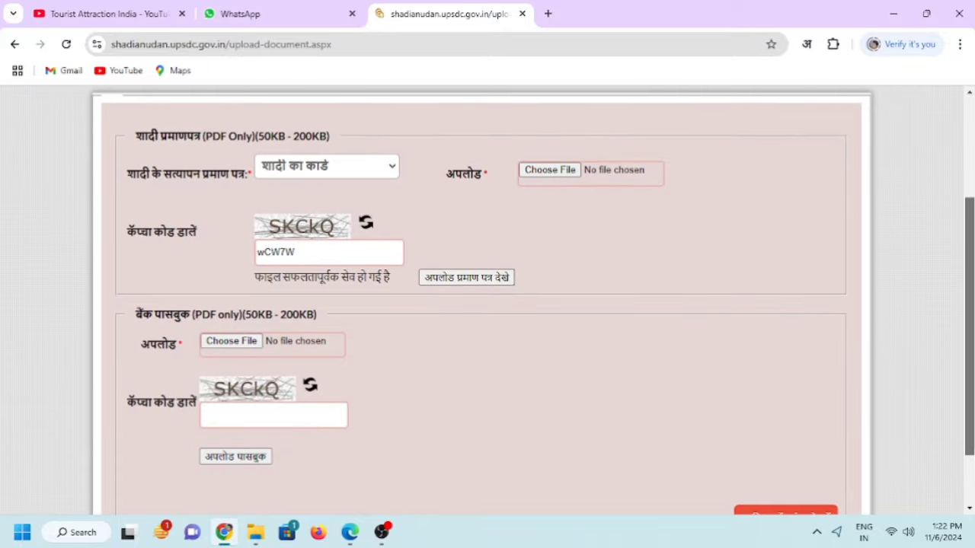
scroll(304, 335, "down", 1)
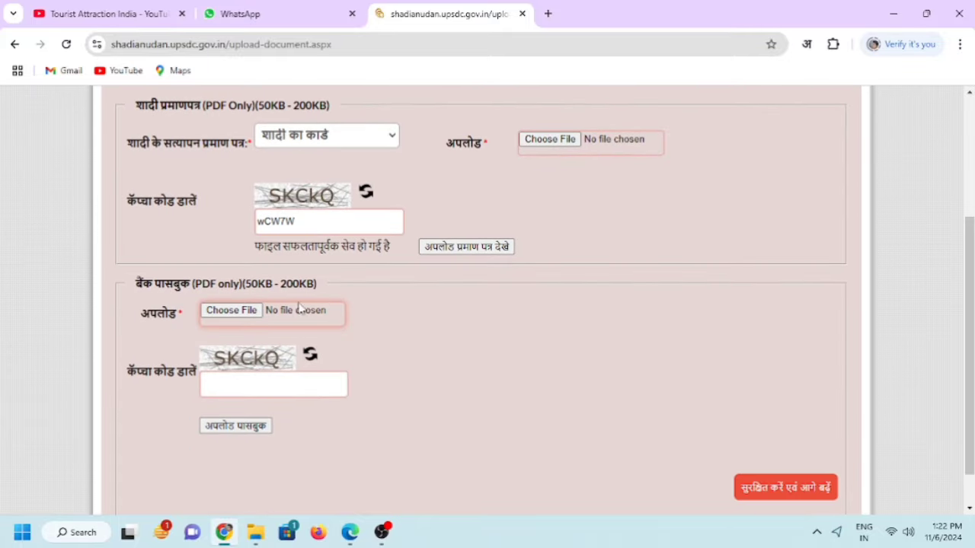
left_click_drag(181, 283, 306, 284)
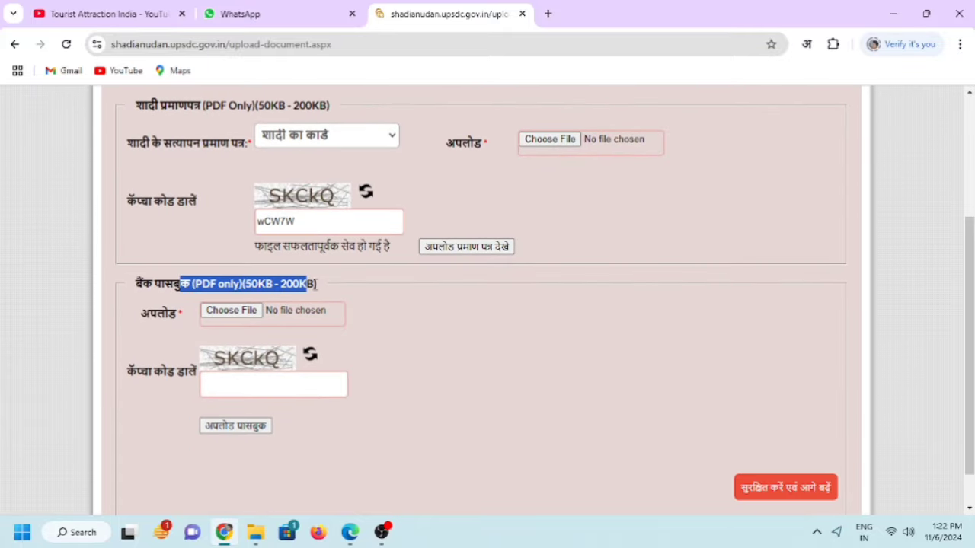
left_click(318, 285)
left_click(242, 312)
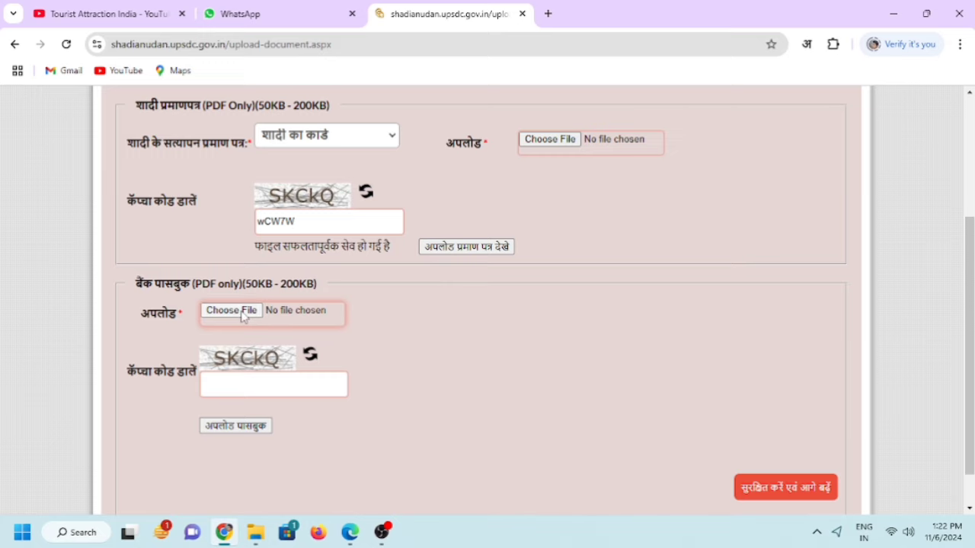
left_click(365, 319)
left_click(251, 390)
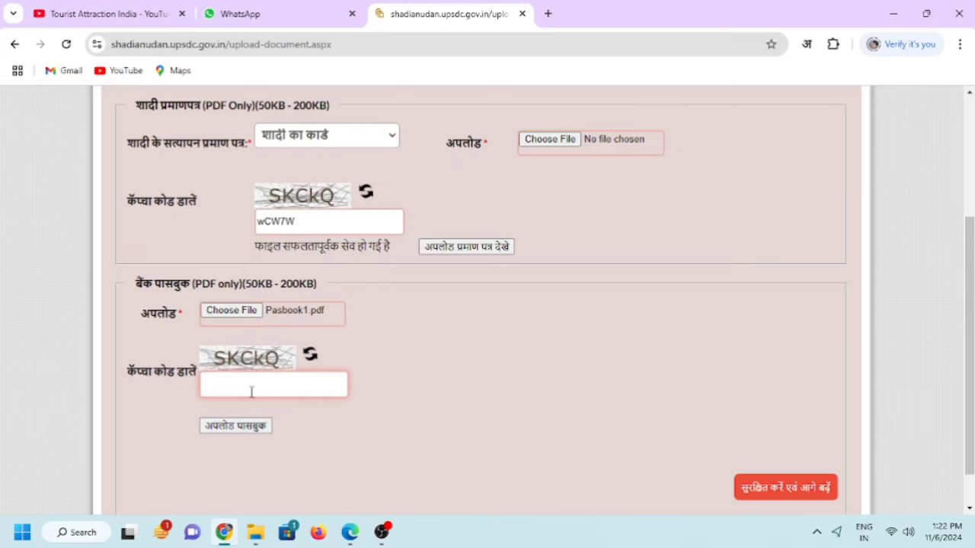
type("SKCkQ")
left_click(245, 427)
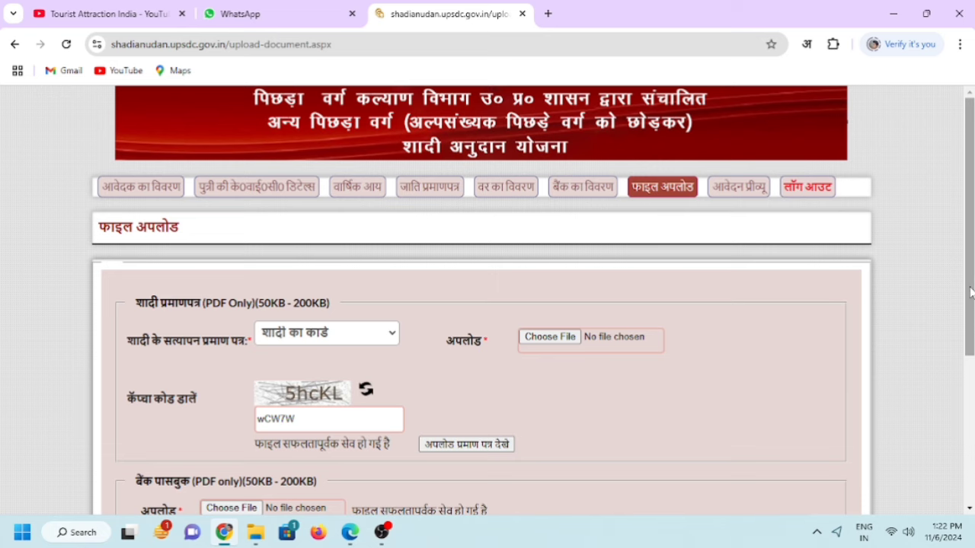
scroll(487, 304, "down", 3)
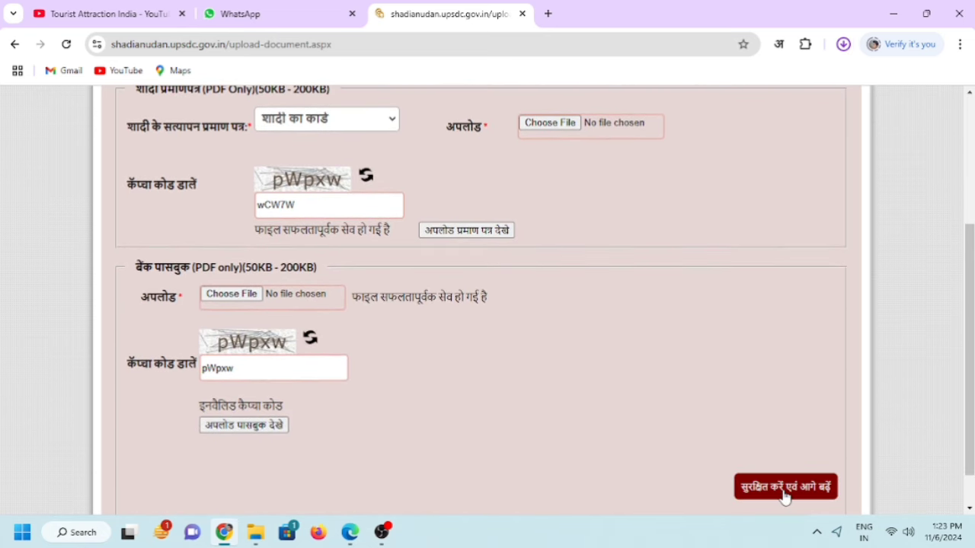
Save the documents and scroll the review page's applicant, daughter and groom details to the declaration.
left_click(784, 491)
scroll(784, 491, "down", 3)
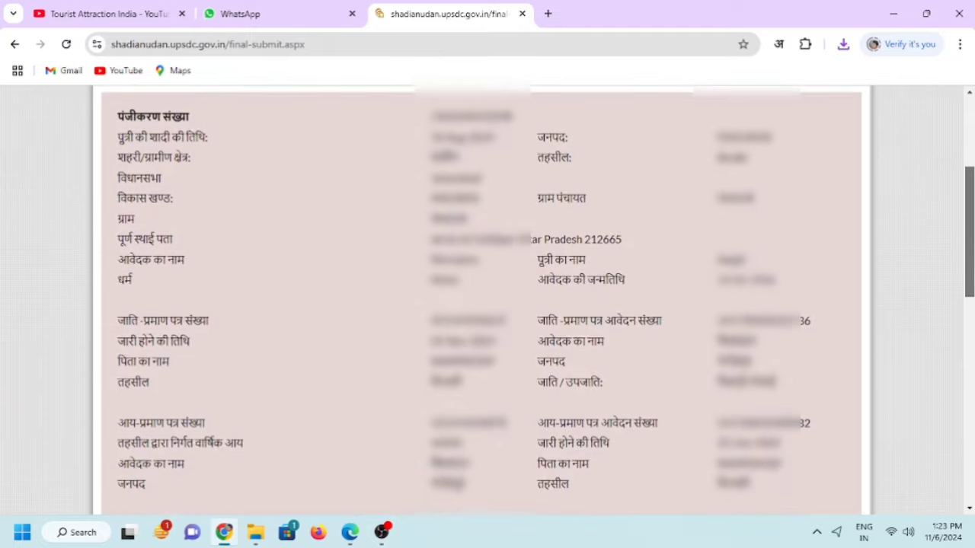
scroll(533, 299, "down", 2)
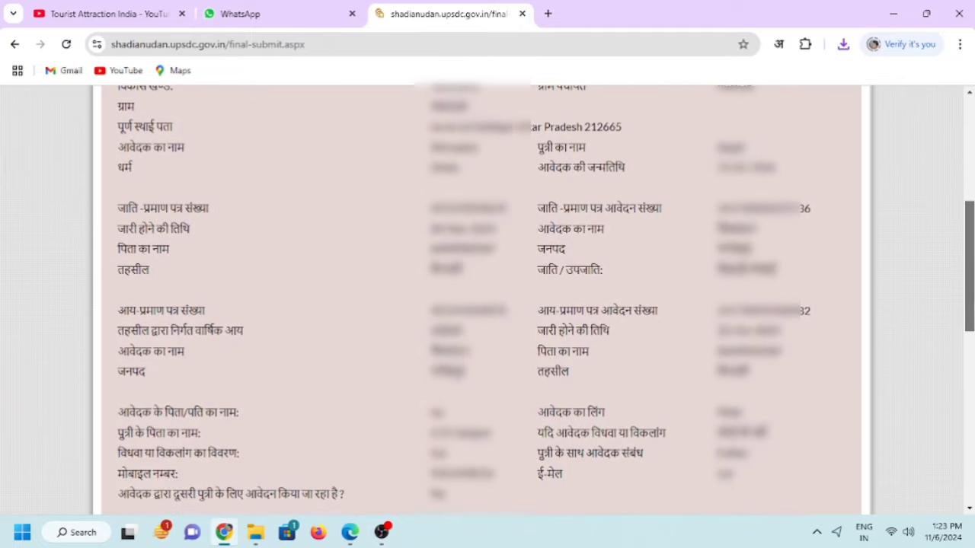
scroll(488, 297, "down", 2)
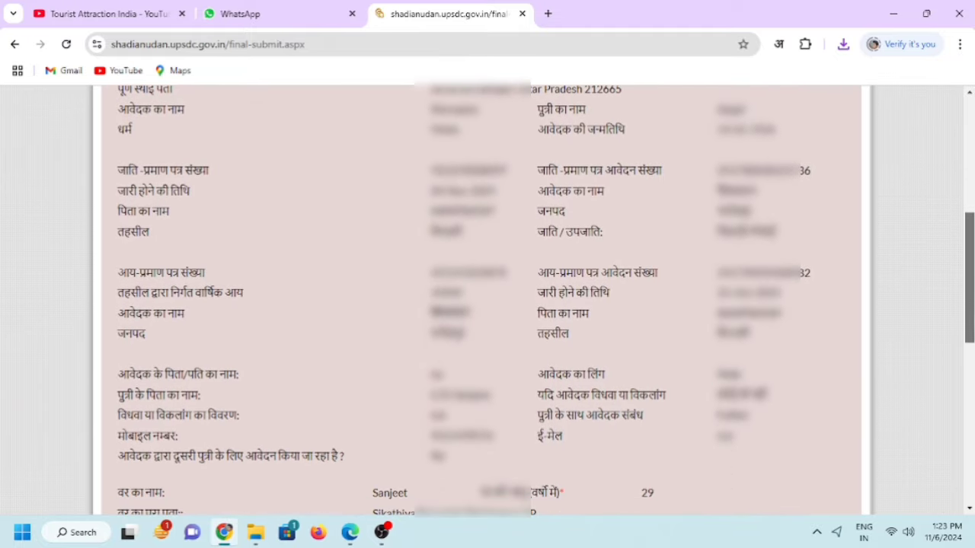
scroll(488, 297, "down", 3)
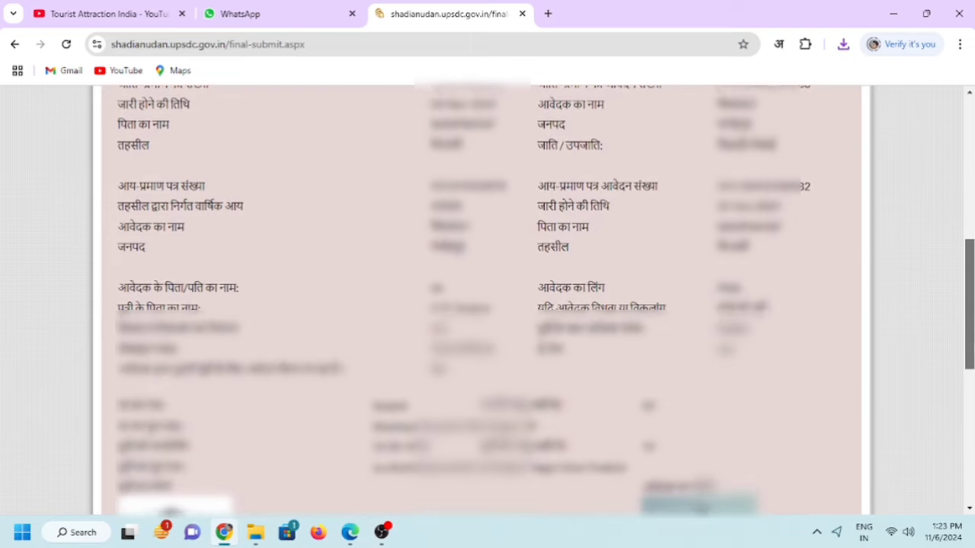
scroll(487, 297, "down", 3)
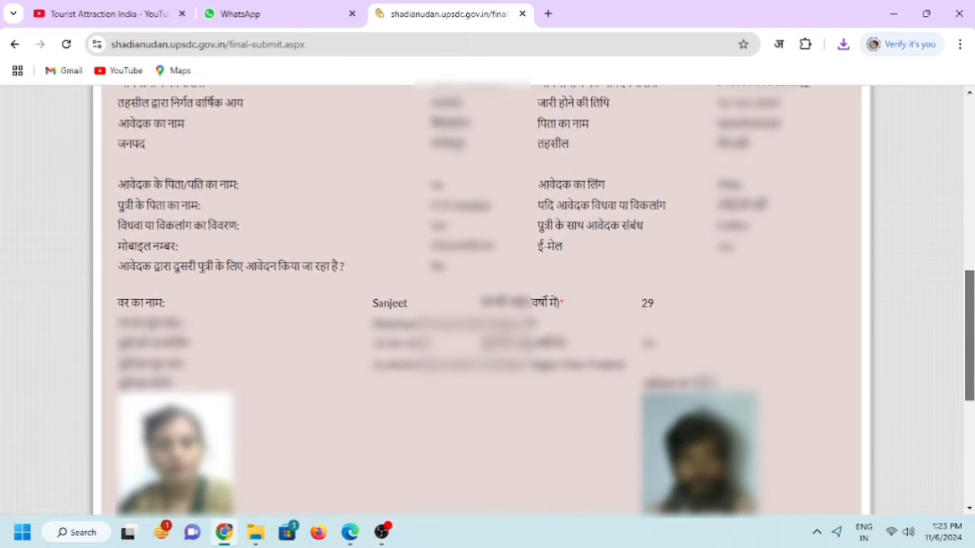
scroll(487, 297, "down", 1)
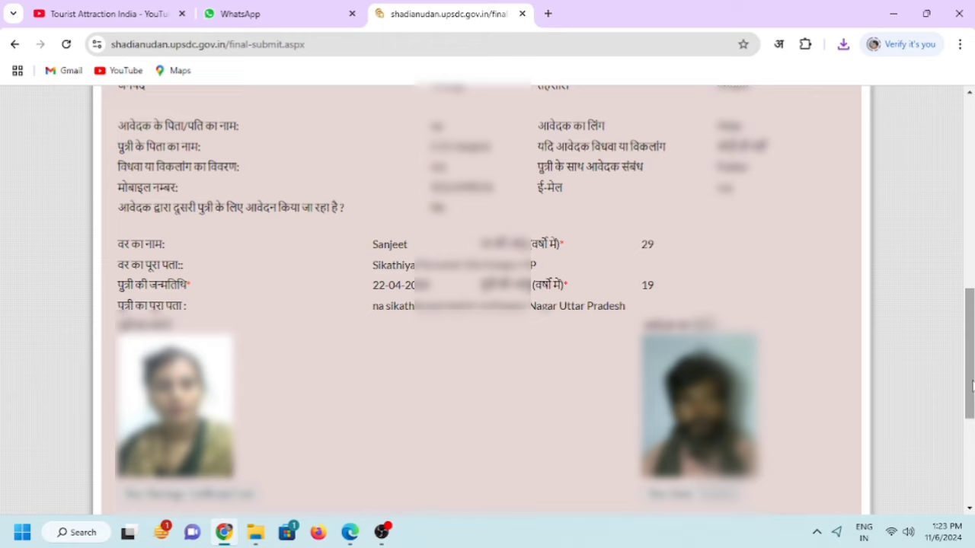
scroll(972, 385, "down", 3)
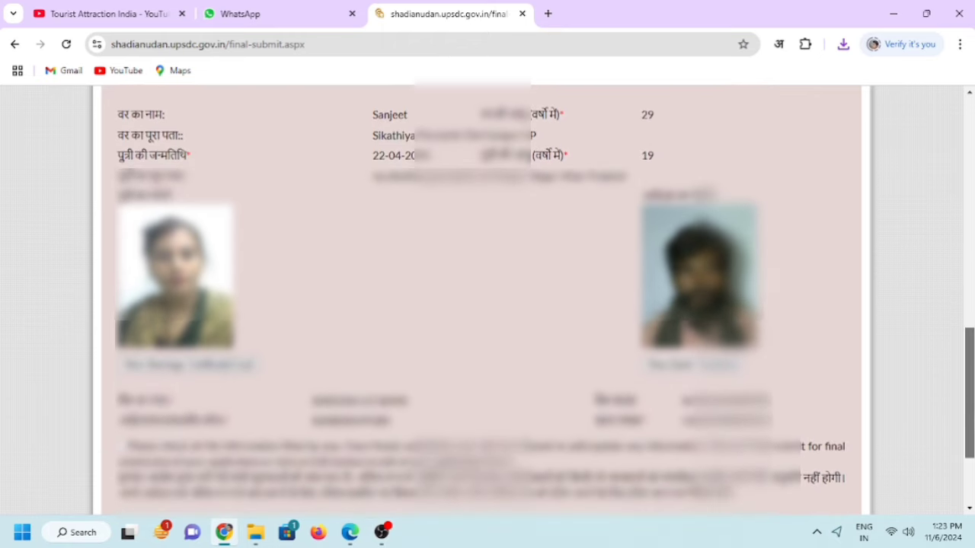
scroll(487, 305, "down", 1)
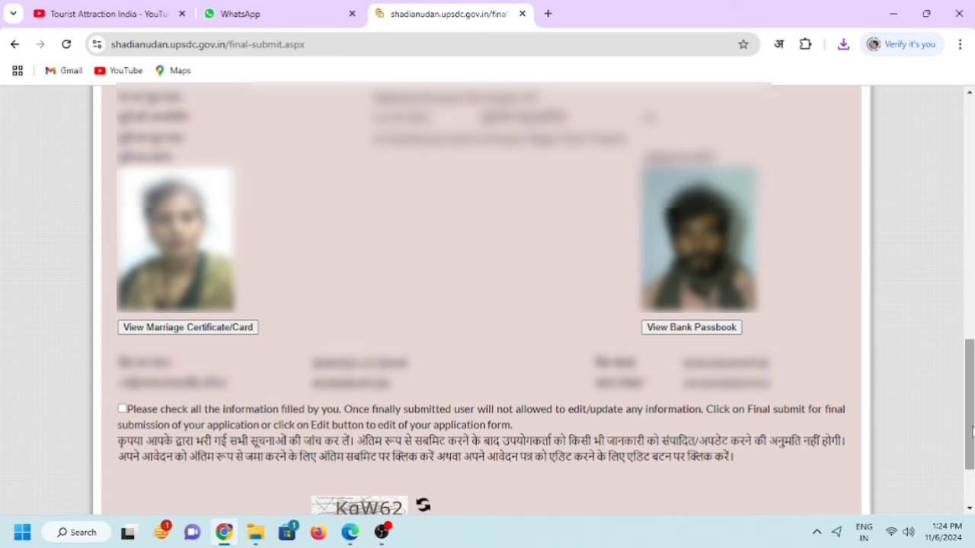
Enter the final-submit captcha, submit via फाइनल सेव करे and confirm with OK.
scroll(971, 431, "down", 1)
left_click(351, 427)
type("Kq")
type("W62")
scroll(820, 474, "down", 1)
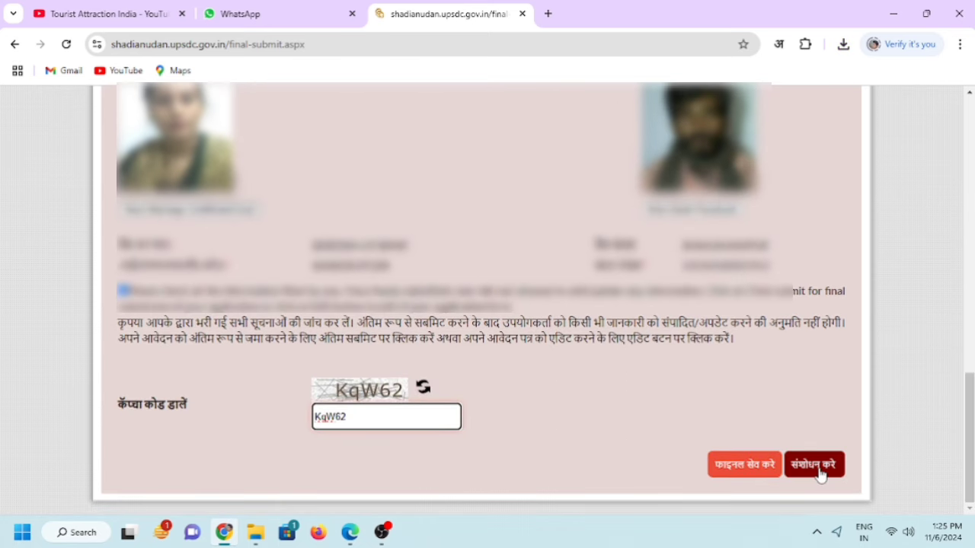
left_click(750, 473)
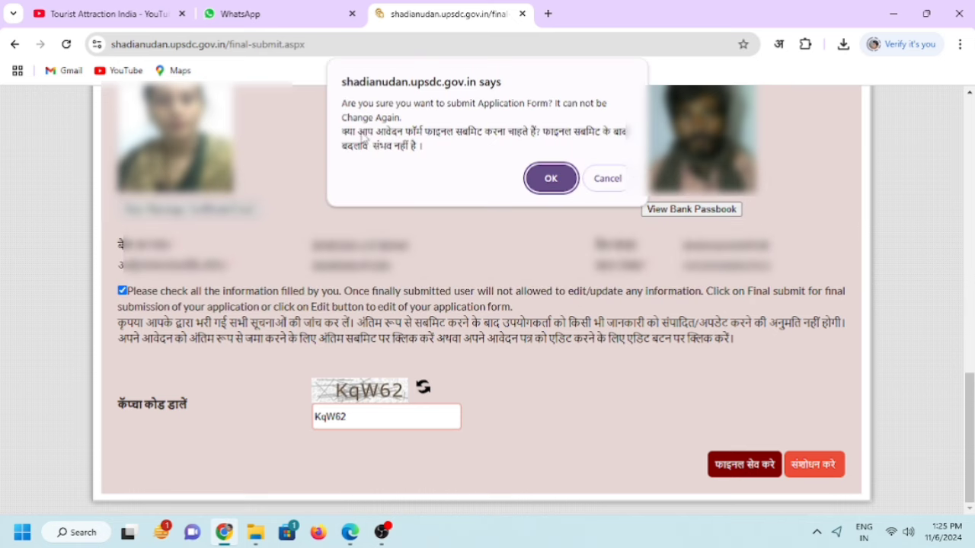
left_click(548, 181)
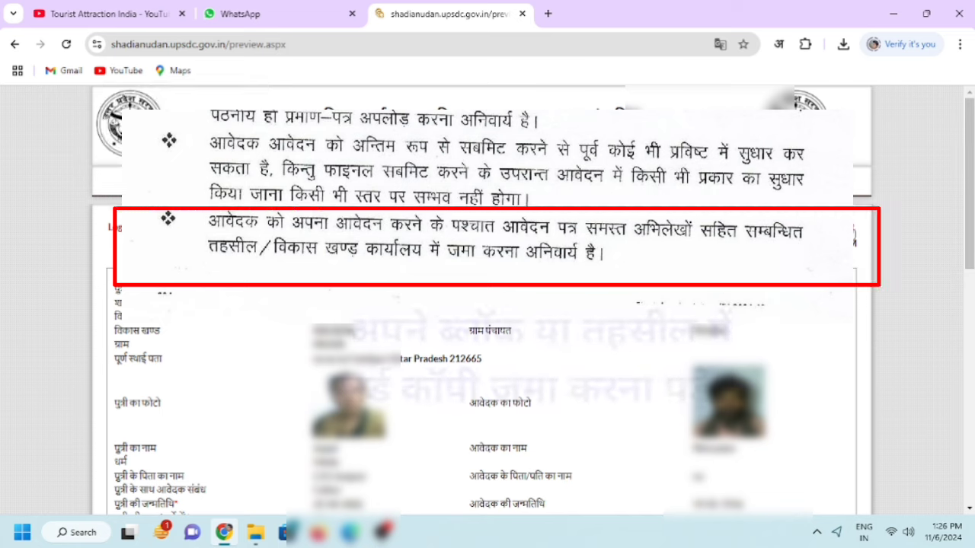
Print the submitted application preview and save it as a PDF.
left_click(841, 230)
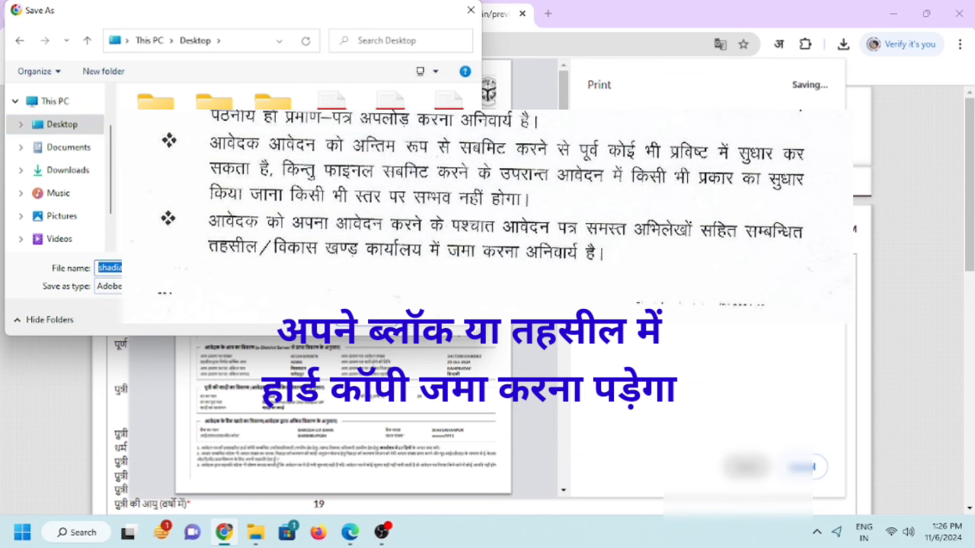
left_click(359, 320)
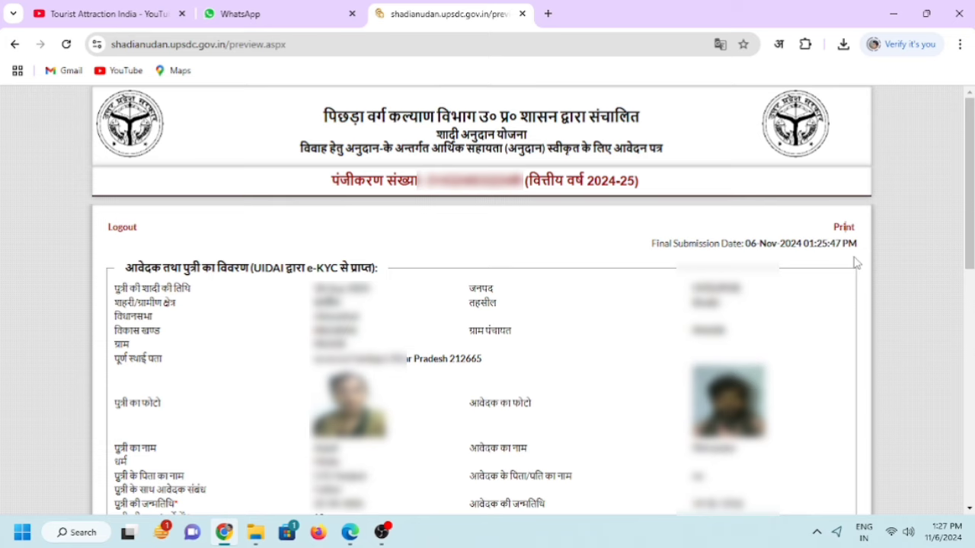
Switch to the YouTube tab and scroll the Tourist Attraction India channel's Shorts and Videos.
key("ctrl+Tab")
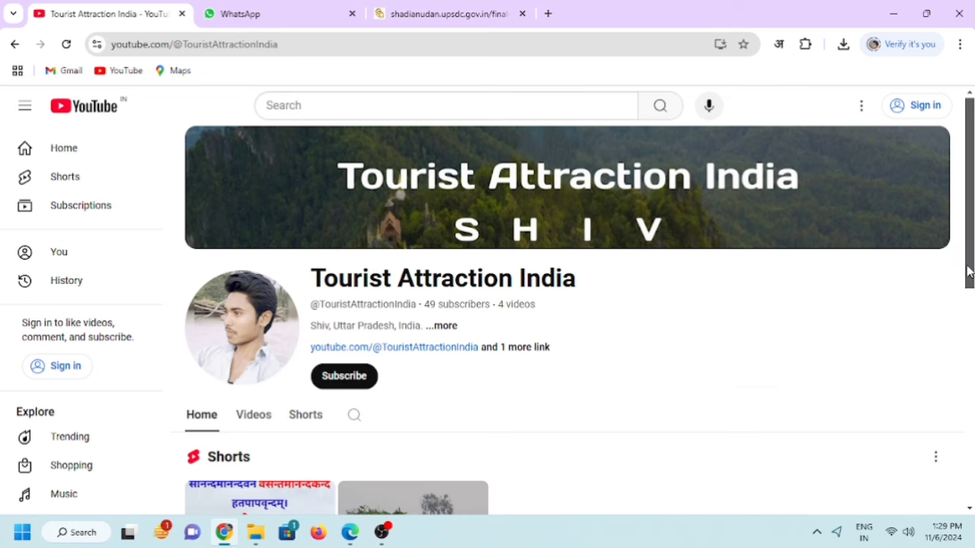
scroll(969, 272, "down", 3)
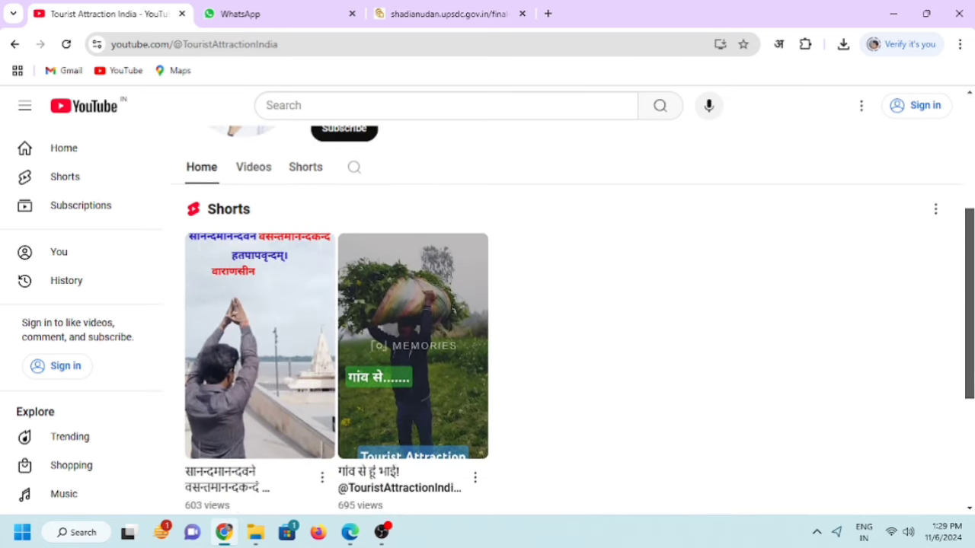
scroll(573, 320, "down", 3)
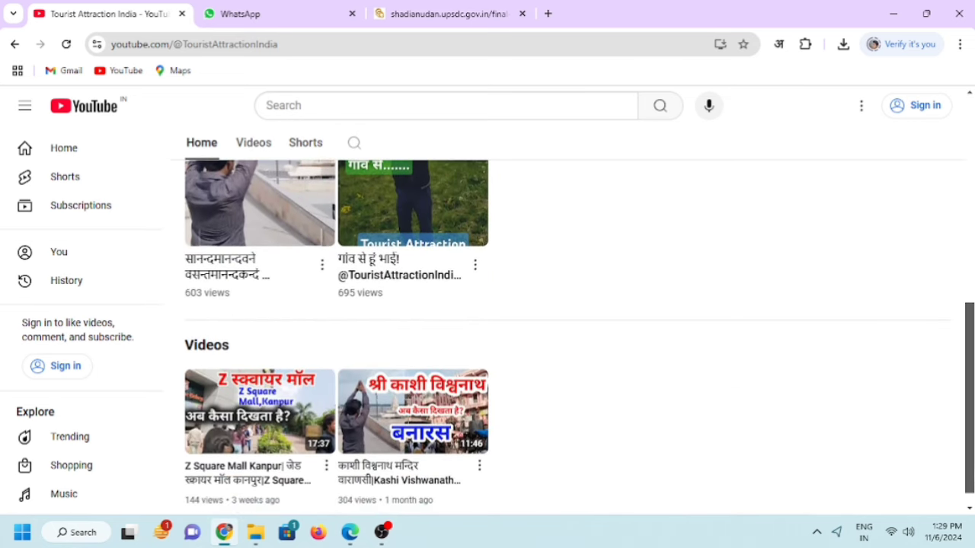